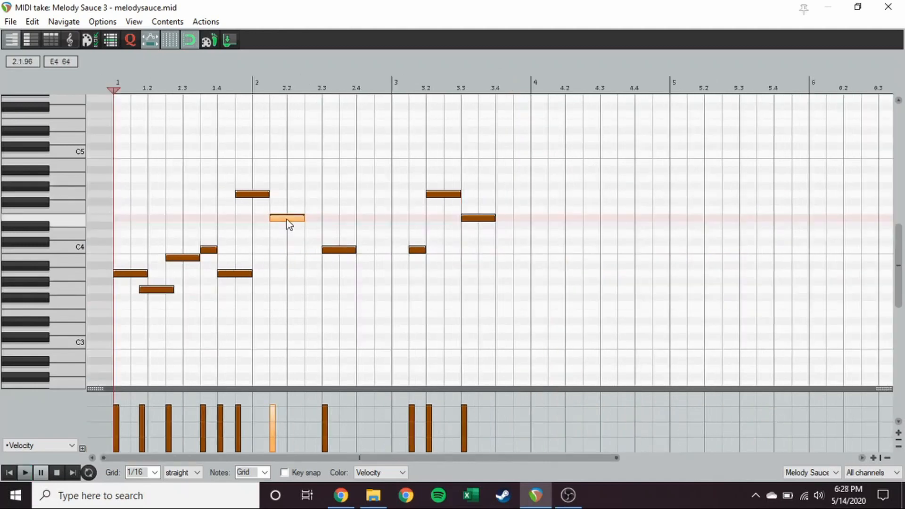
key(space)
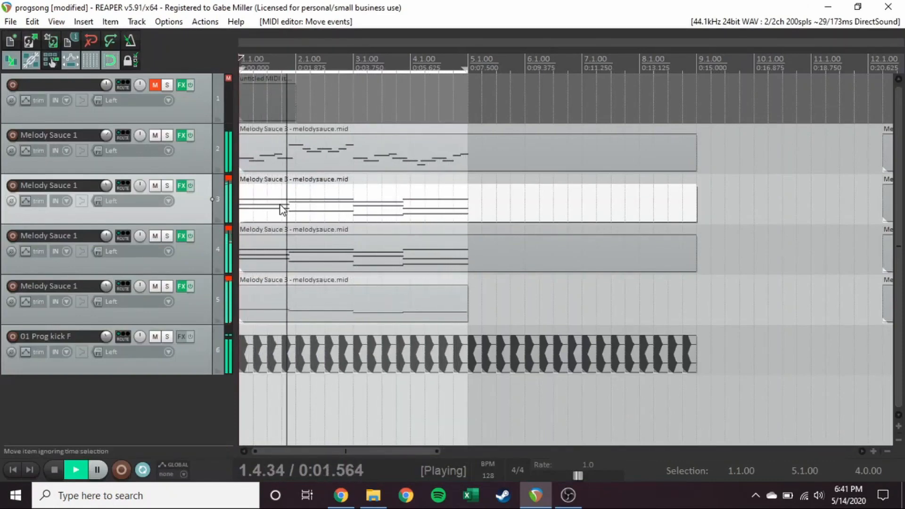
scroll(283, 208, up, 2)
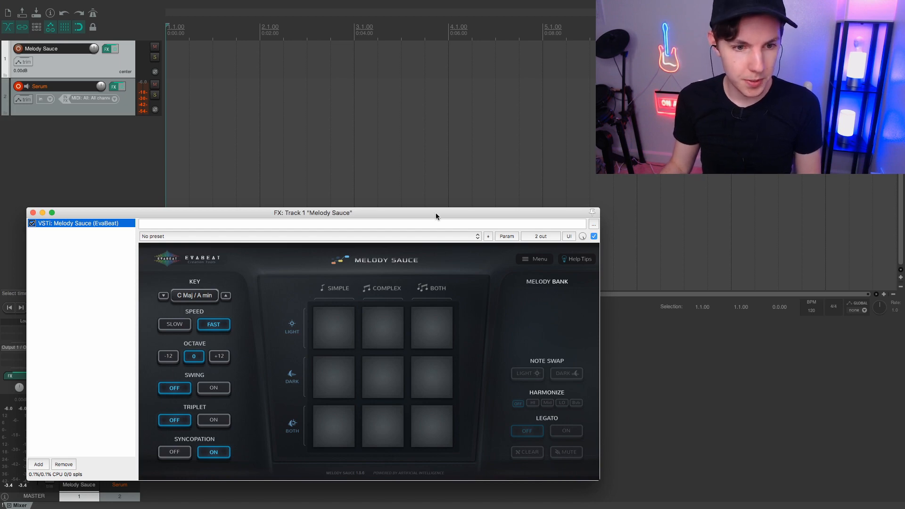
Generate a dark, complex melody in Melody Sauce, place it at the start of the Serum track and play it back.
drag(436, 213, 436, 205)
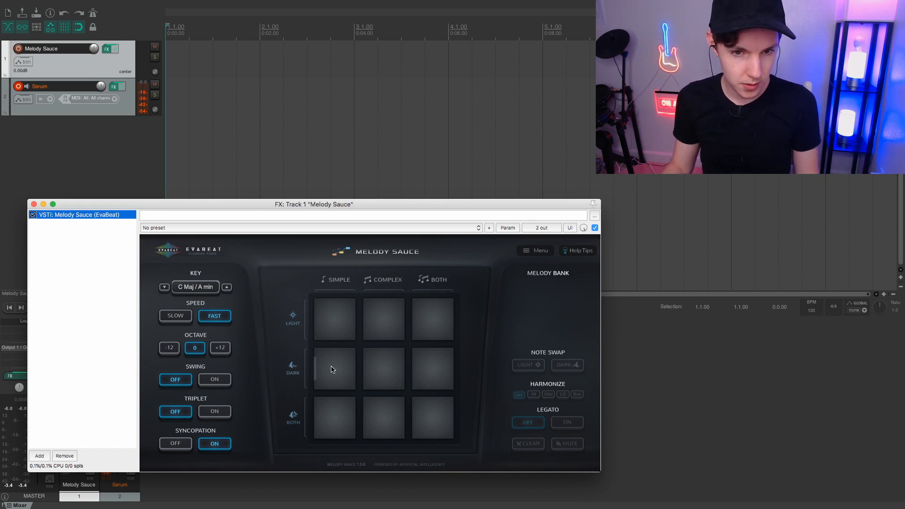
click(380, 371)
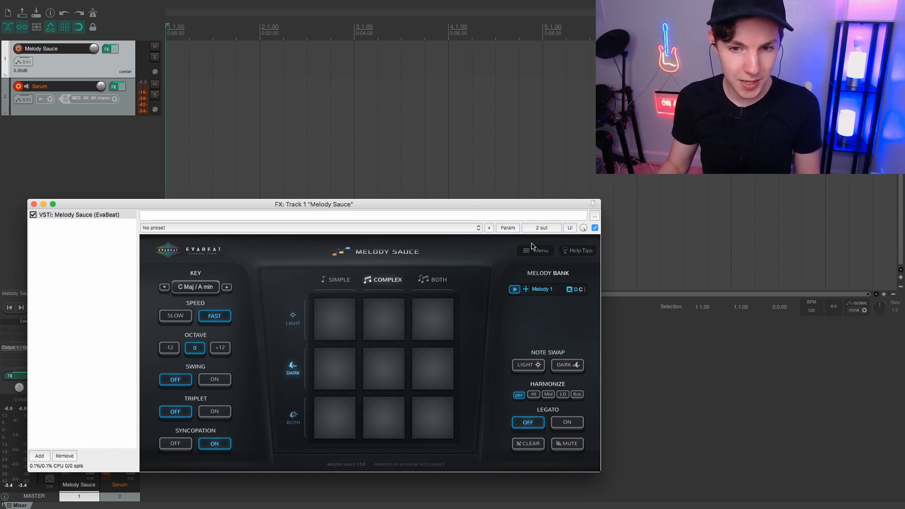
drag(526, 291, 177, 95)
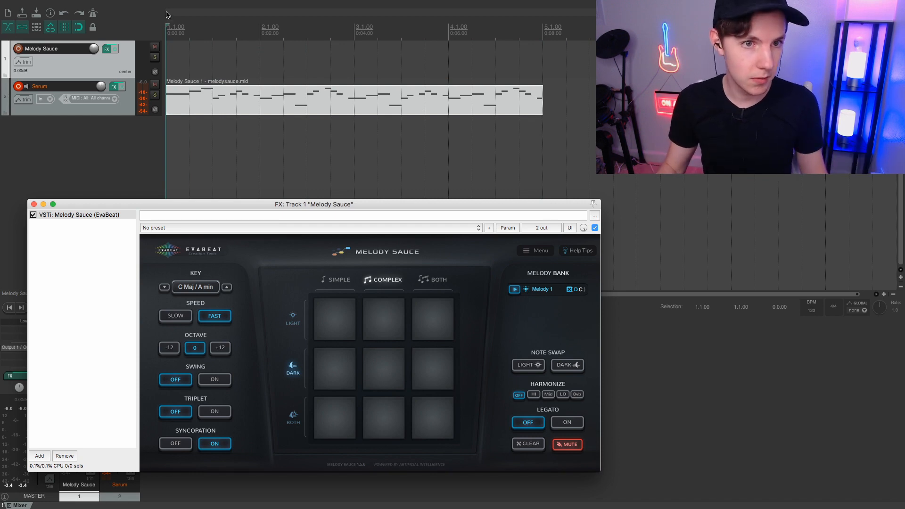
key(space)
key(XF86AudioRaiseVolume)
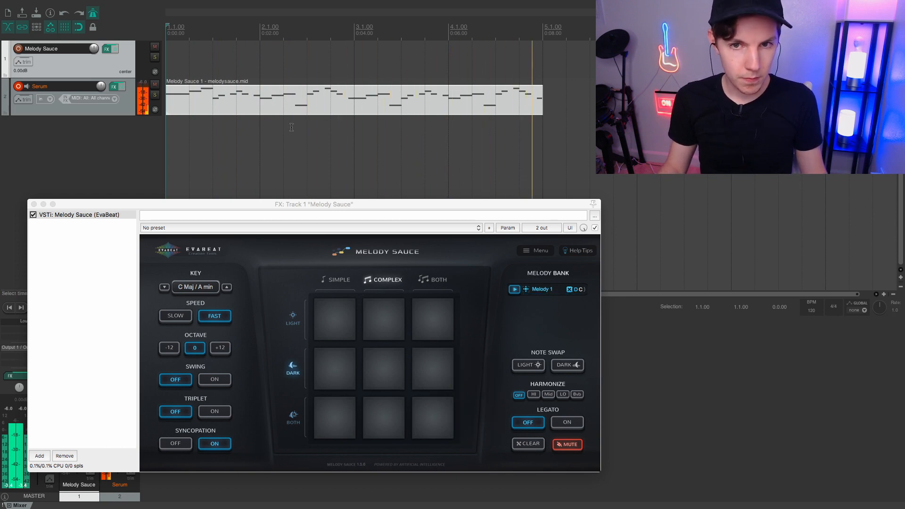
key(space)
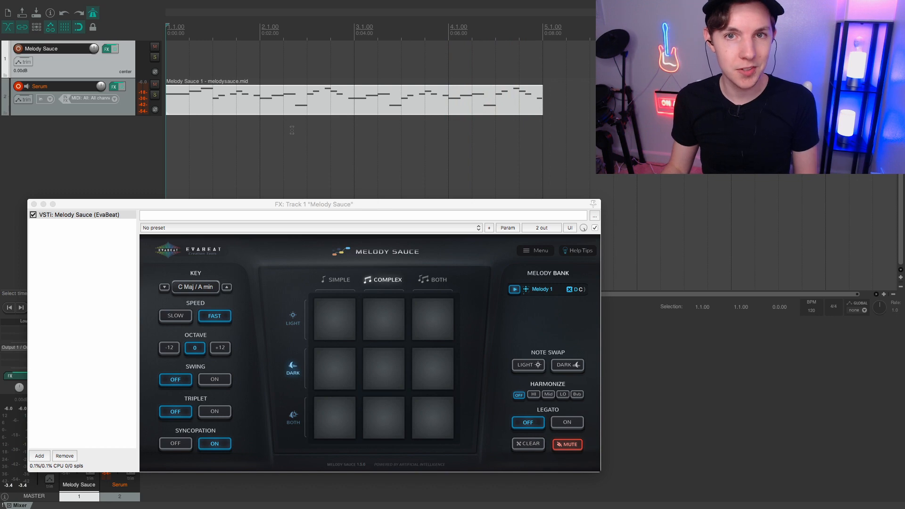
Generate three more melodies (dark/both, dark/simple, both/complex), place Melody 4 at bar 6 of the Serum track and play it.
click(430, 381)
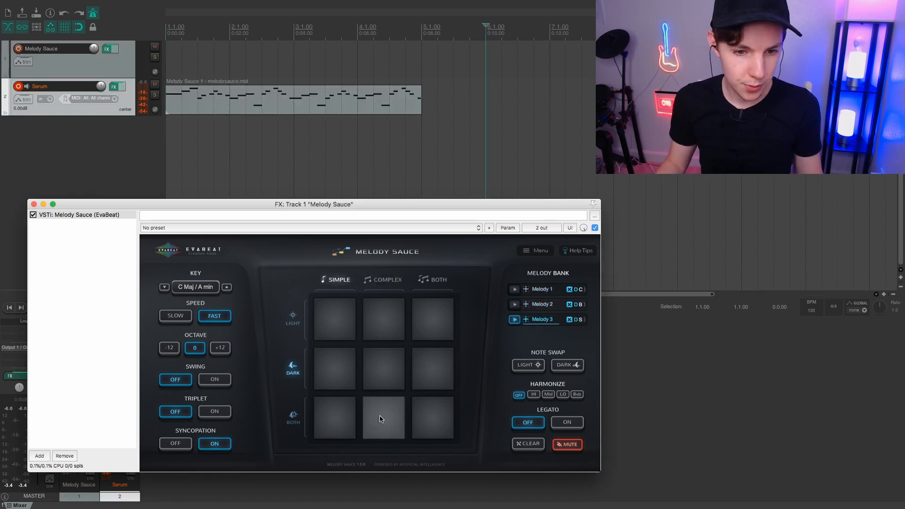
click(382, 418)
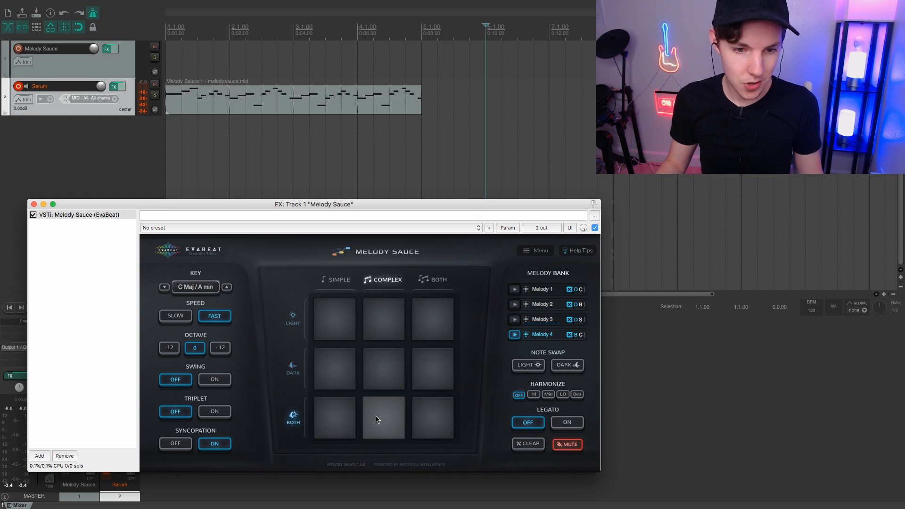
drag(526, 334, 492, 108)
key(space)
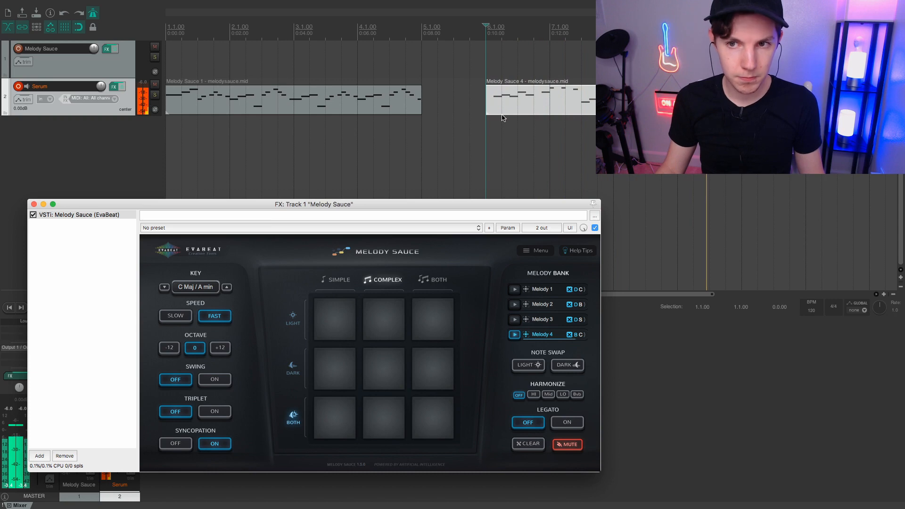
key(space)
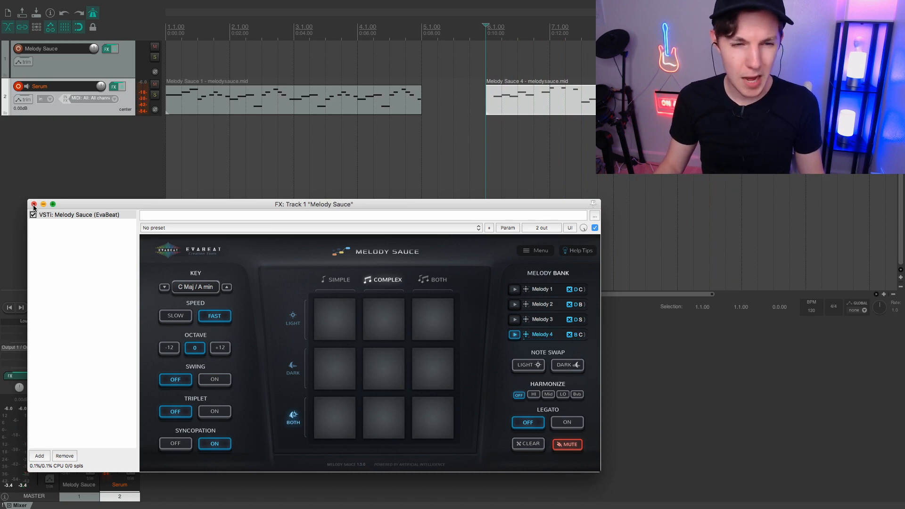
Open the first melody clip on the Serum track in the MIDI editor and lower its second note to A3.
click(34, 205)
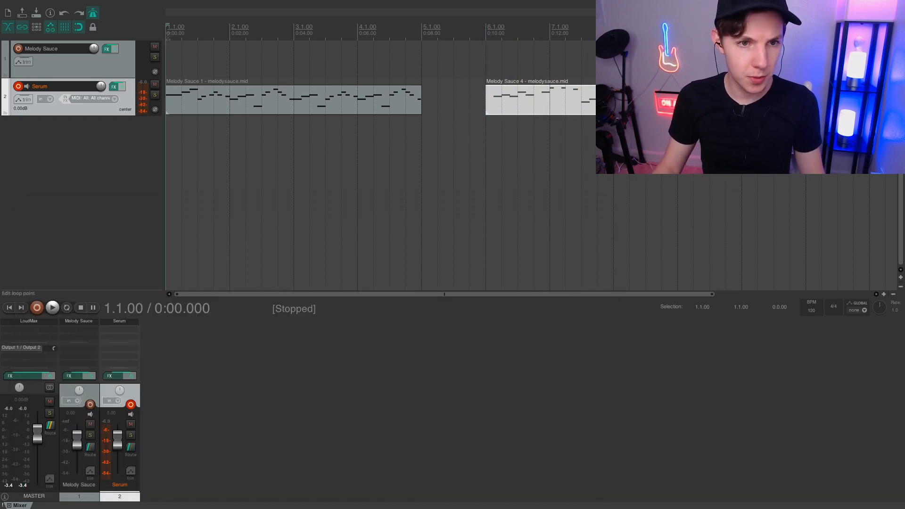
scroll(172, 96, up, 2)
double_click(173, 96)
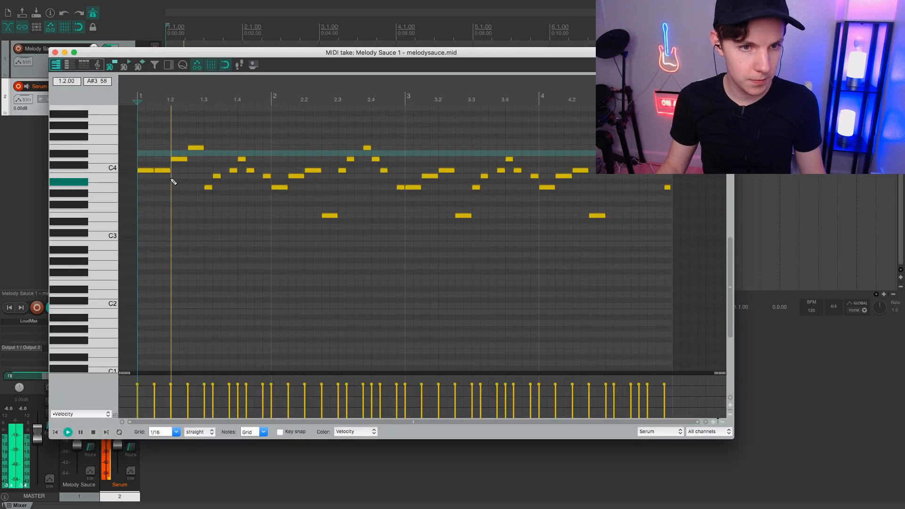
key(space)
click(162, 171)
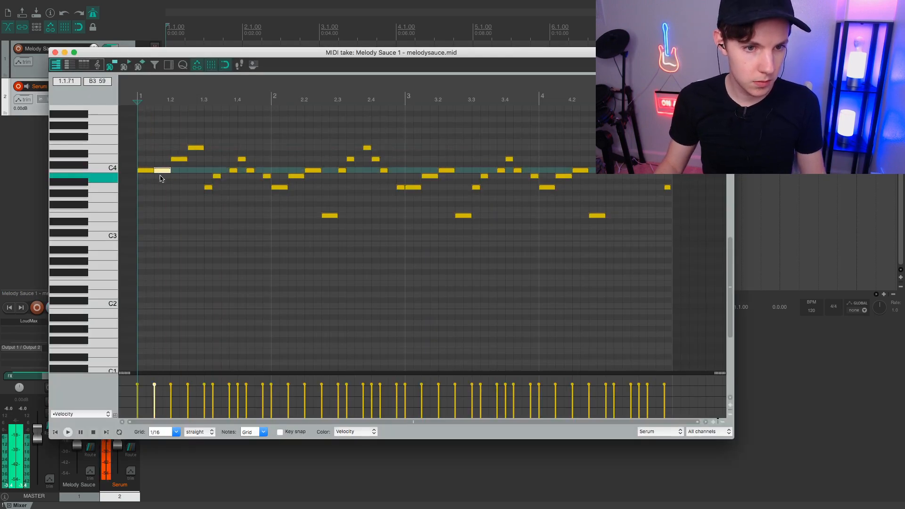
drag(161, 179, 169, 186)
key(space)
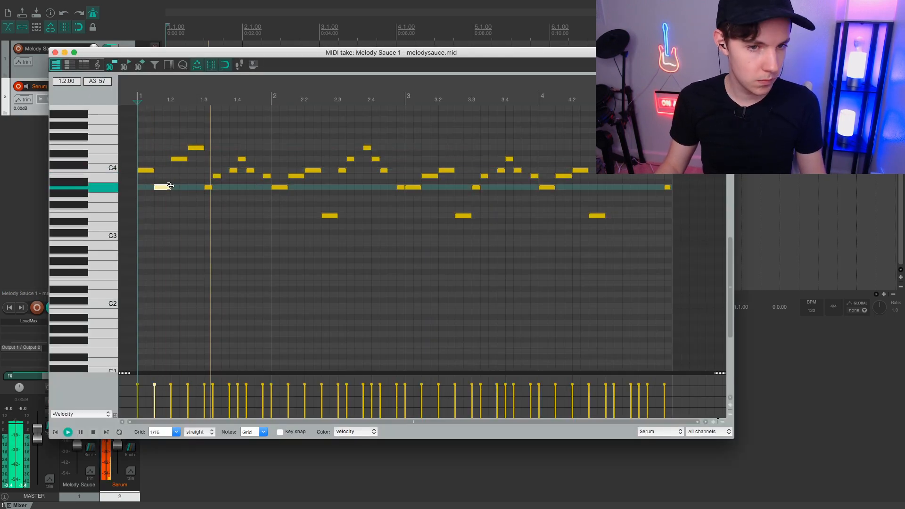
key(space)
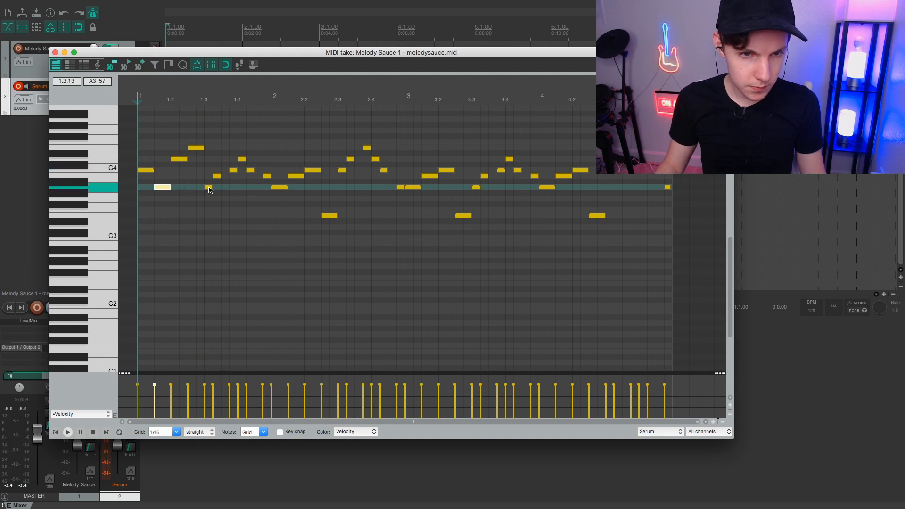
Delete the short C4 note just before beat 1.4 and move the D4 note at beat 1.4 one sixteenth earlier into its place.
click(233, 171)
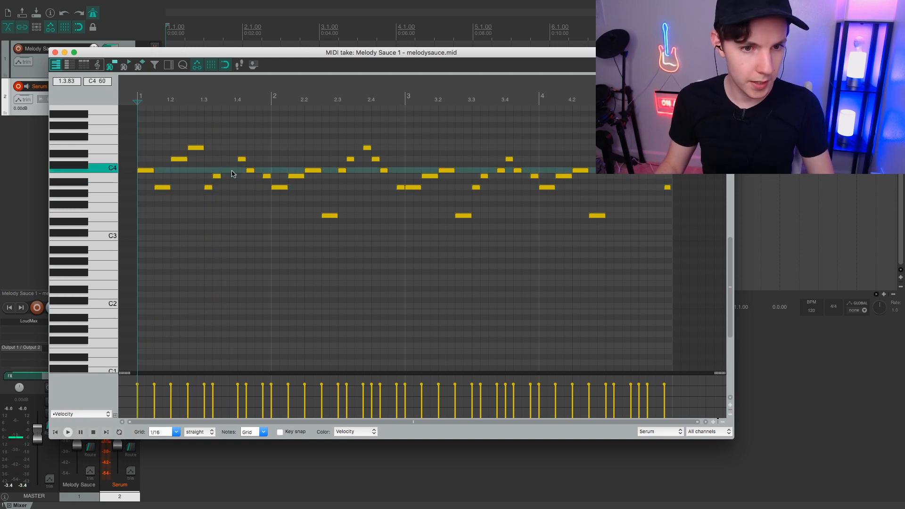
key(space)
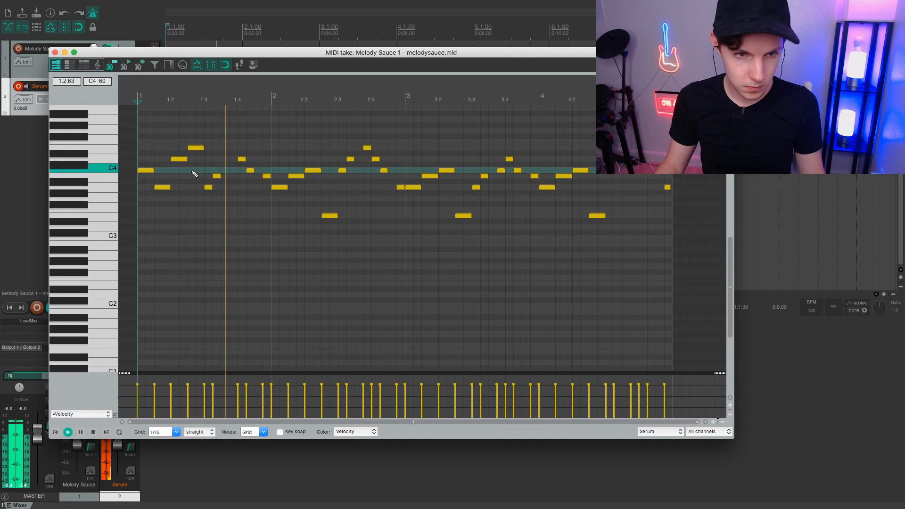
key(space)
click(237, 159)
drag(225, 162, 231, 163)
key(space)
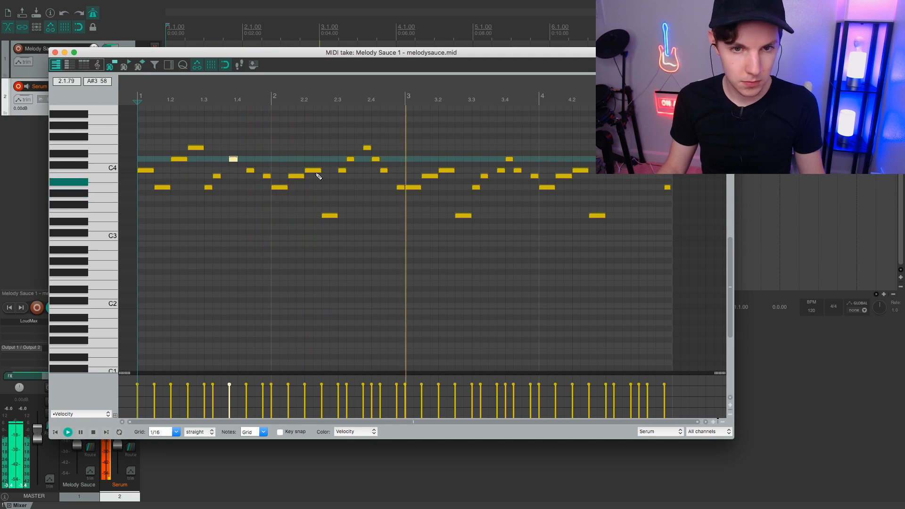
Delete the D4 note just after beat 2.3, move the following E4 note into its place and audition the passage.
key(space)
click(350, 159)
mouse_move(350, 160)
mouse_down()
mouse_move(344, 170)
mouse_move(354, 148)
mouse_up()
click(338, 102)
key(space)
key(space)
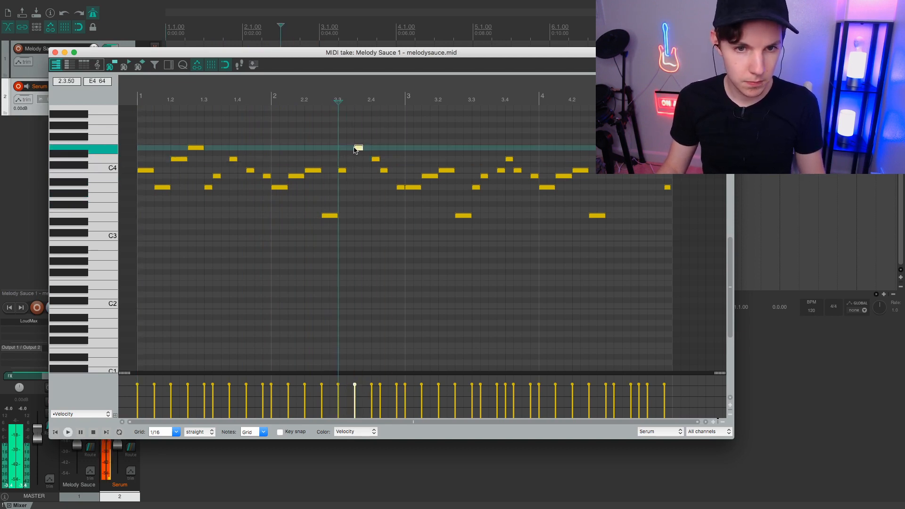
key(space)
key(space)
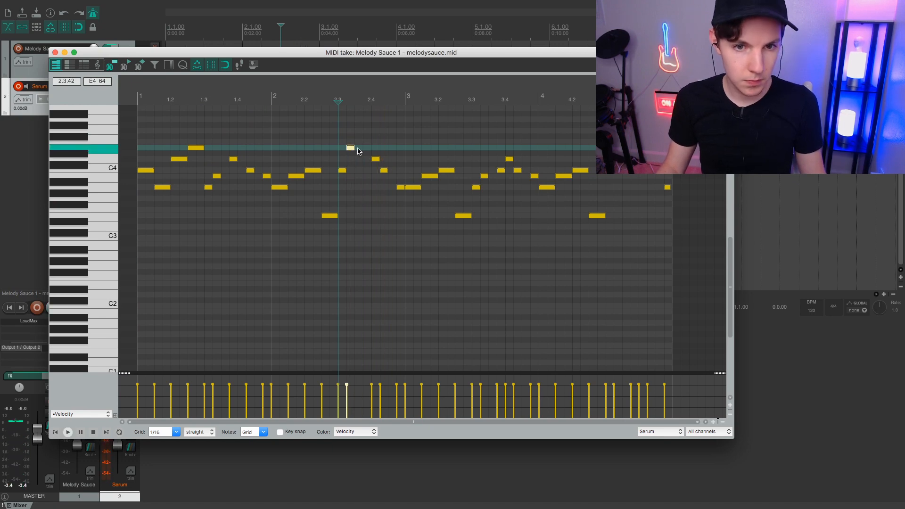
Move the short D4 note at beat 2.4 one sixteenth earlier and play the melody from the start.
click(375, 160)
drag(375, 161, 366, 161)
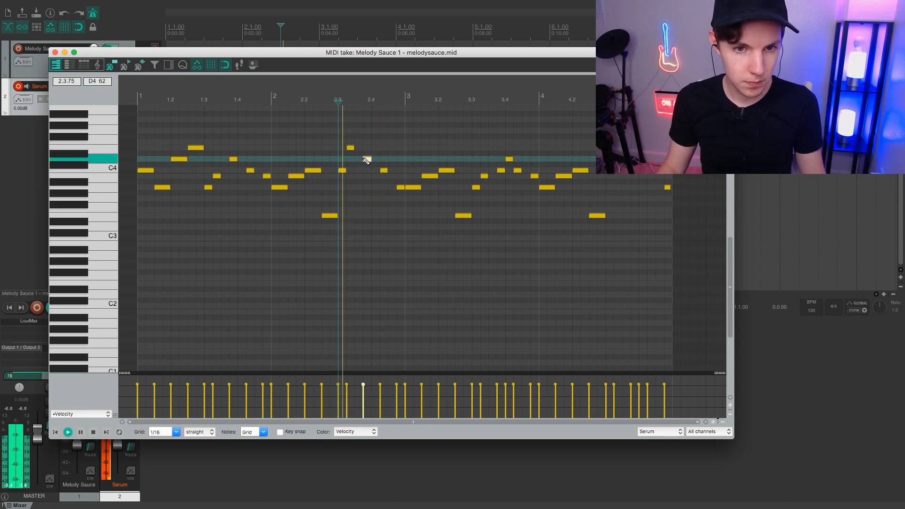
key(space)
click(138, 100)
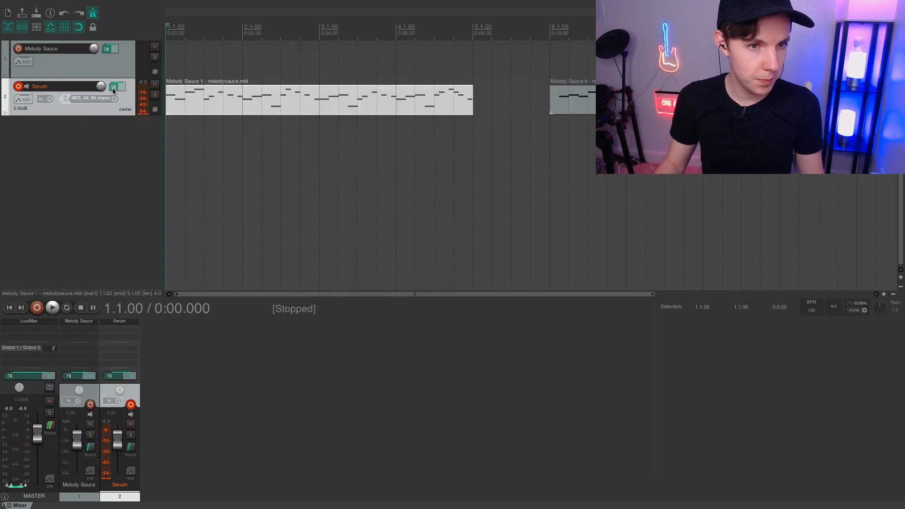
Open the Serum synth on track 2 and load the synth preset SY Hypersaw Basic [SD].
click(114, 89)
click(355, 69)
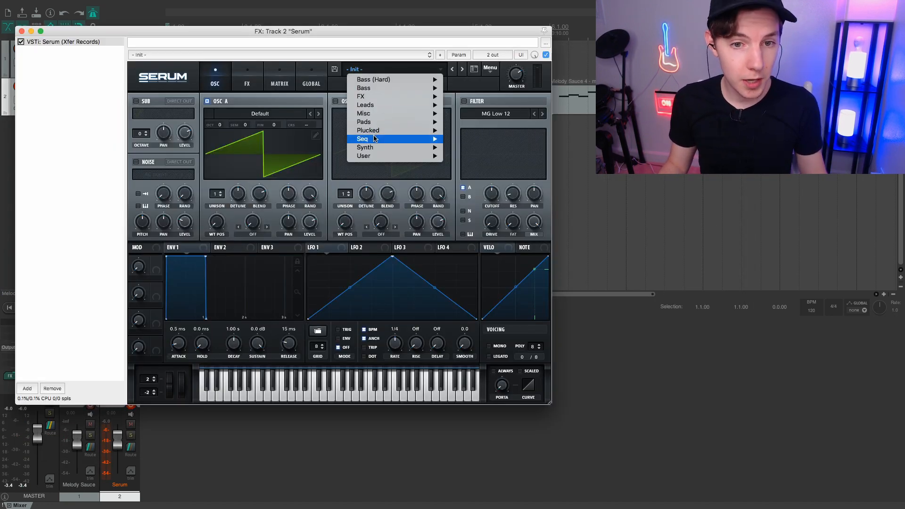
mouse_move(373, 147)
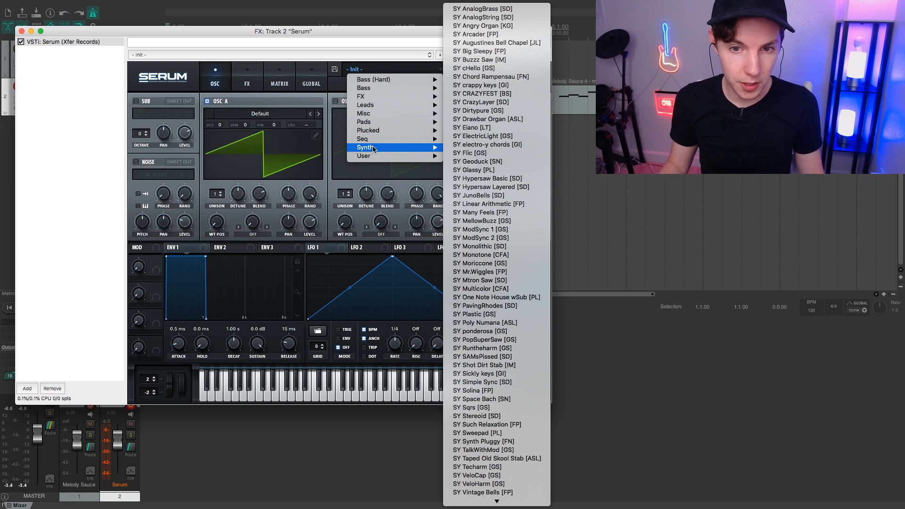
click(473, 178)
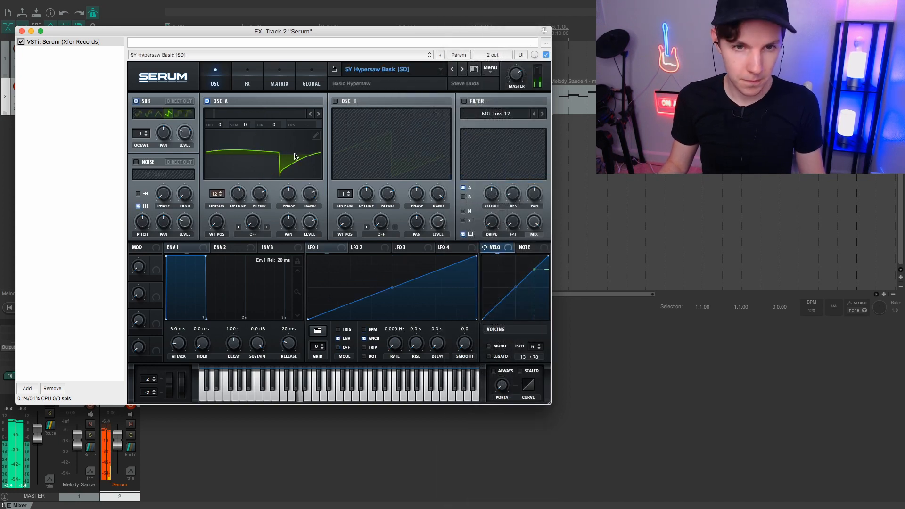
drag(207, 124, 224, 118)
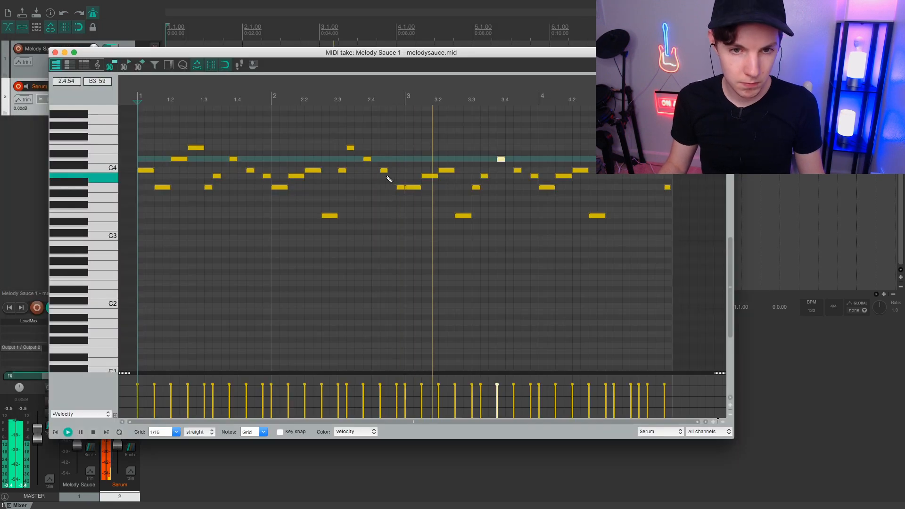
Lower the A3 note just before bar 3 to F3, and replace the B3 note before bar 2 by extending the preceding C4 to the bar line.
click(400, 209)
double_click(267, 176)
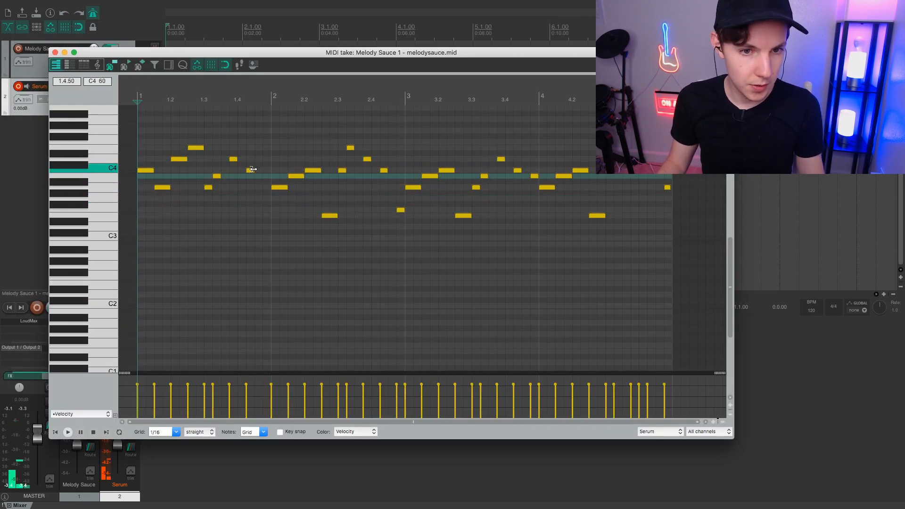
drag(253, 170, 272, 171)
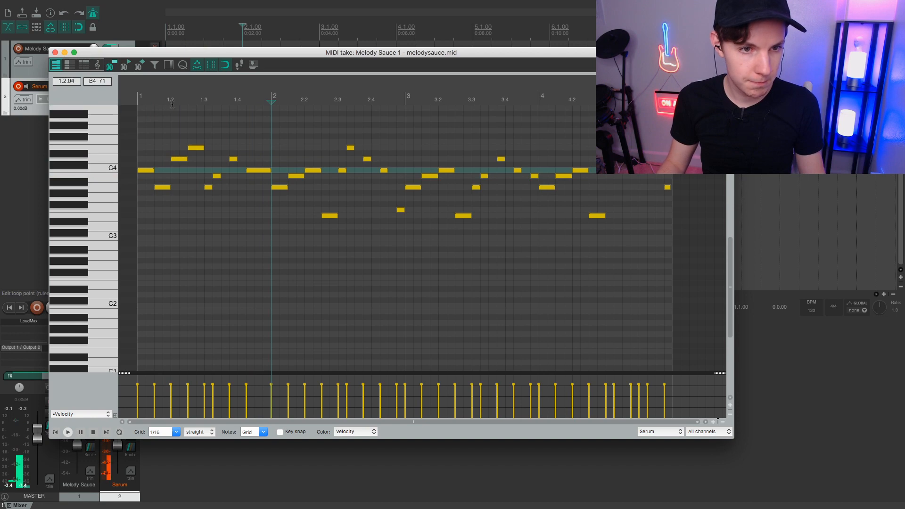
key(space)
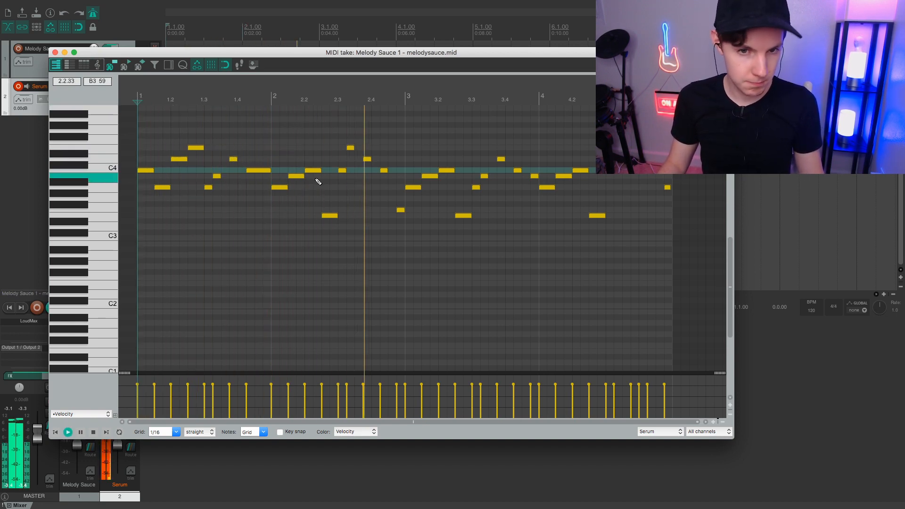
Delete the last short note before bar 3 and before bar 4, and lengthen the C4 note preceding each one.
key(space)
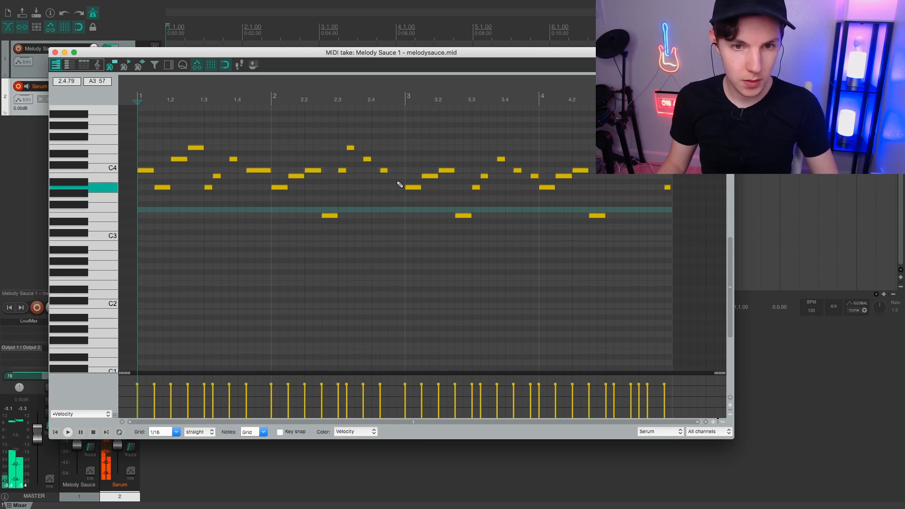
drag(386, 171, 398, 171)
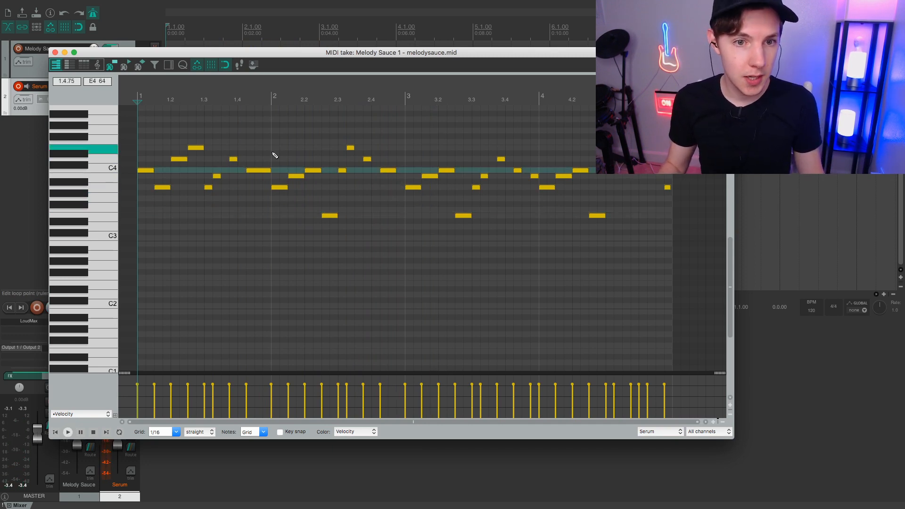
key(space)
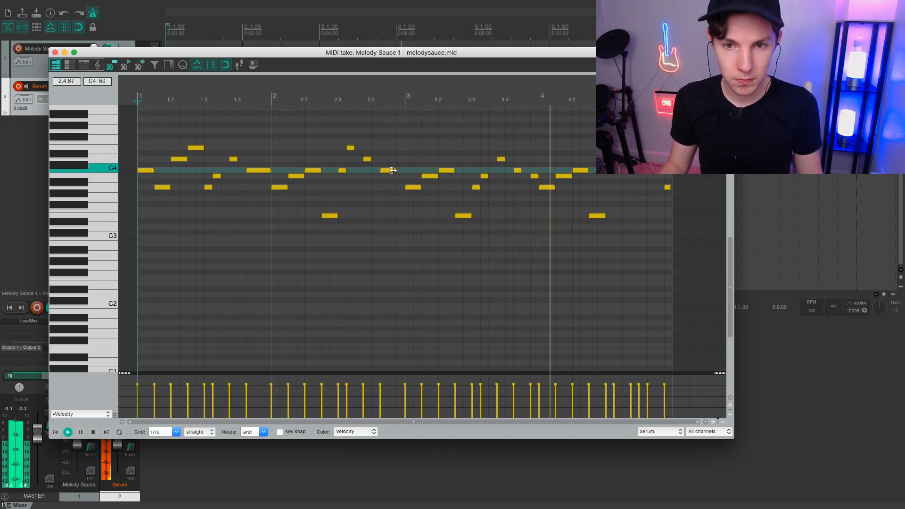
double_click(534, 178)
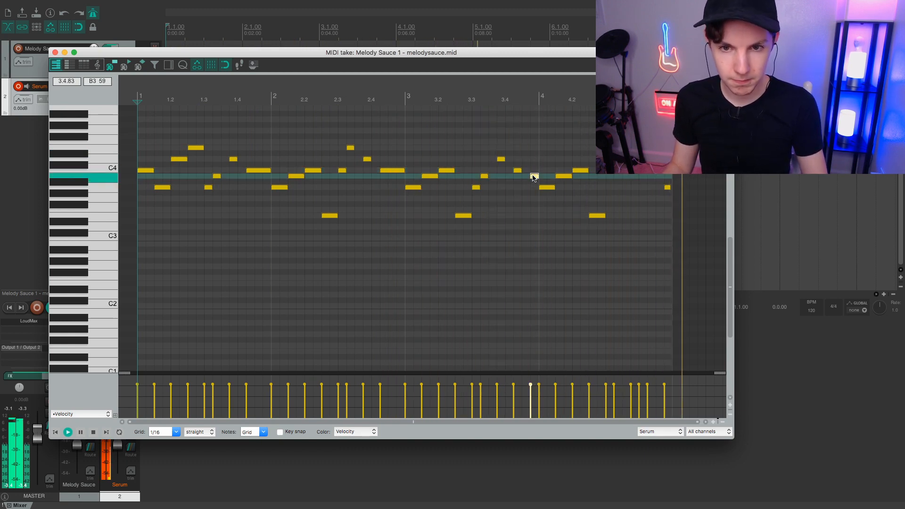
key(space)
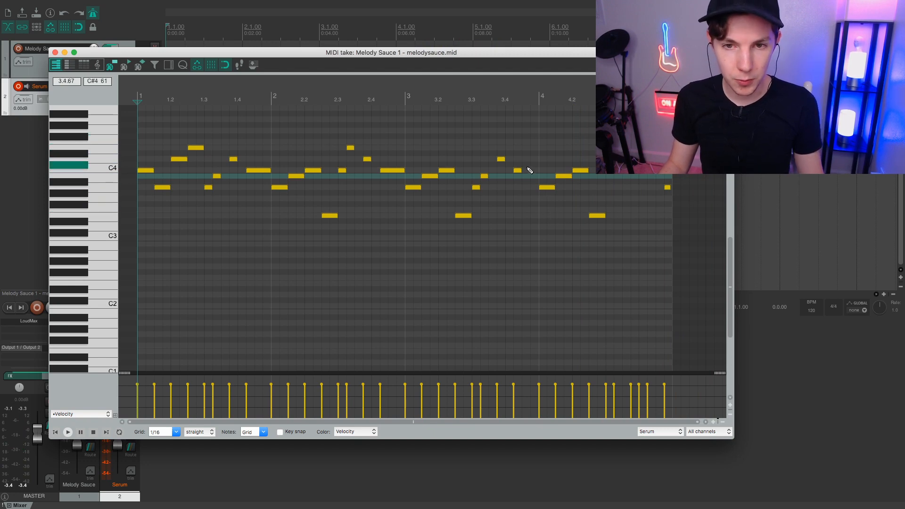
Play back the melody from bar 3, and again from bar 4.
click(406, 99)
key(space)
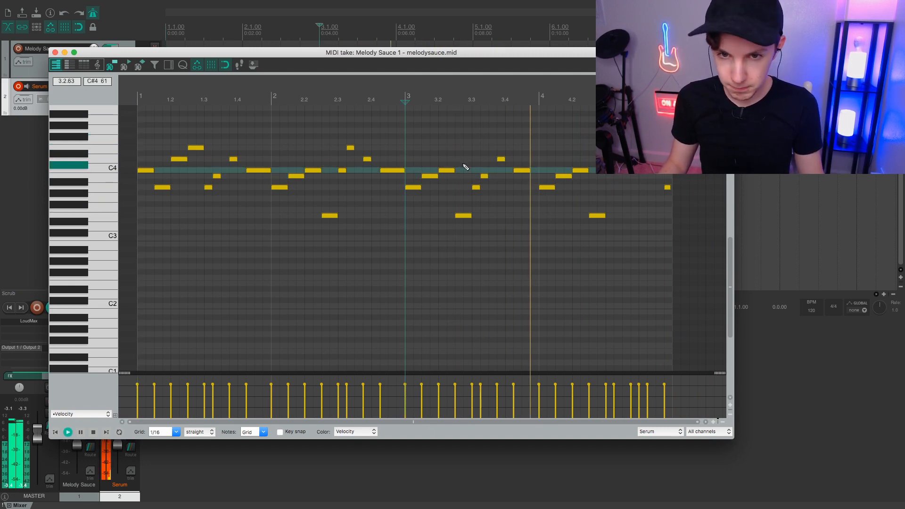
key(space)
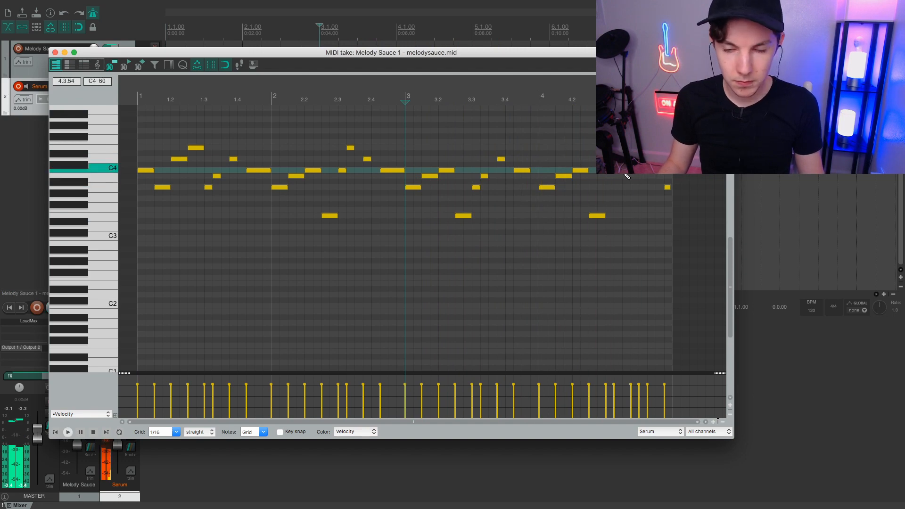
click(538, 100)
key(space)
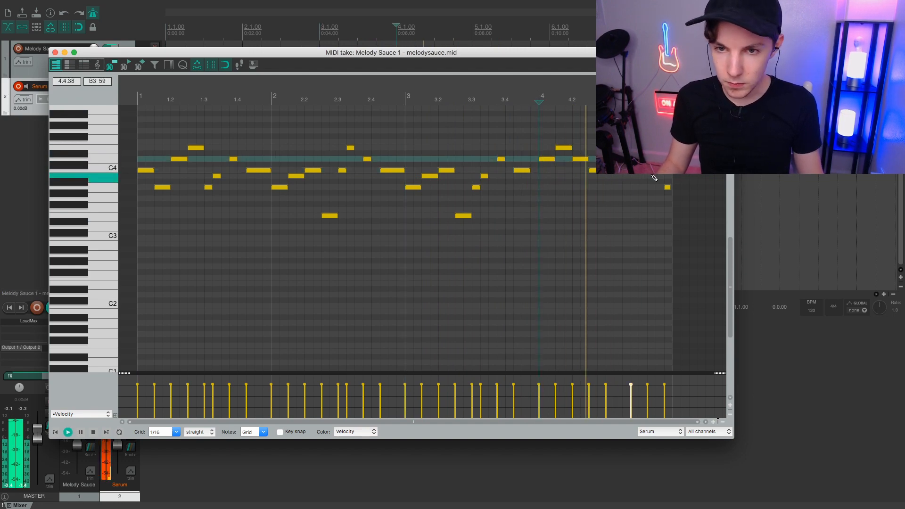
key(space)
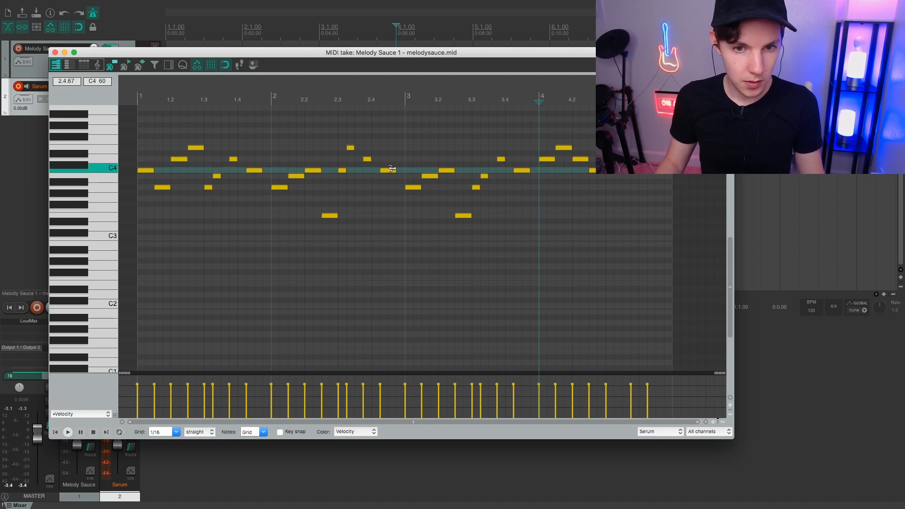
Close the melody's MIDI editor and duplicate the Serum track with its items.
click(55, 52)
click(100, 101)
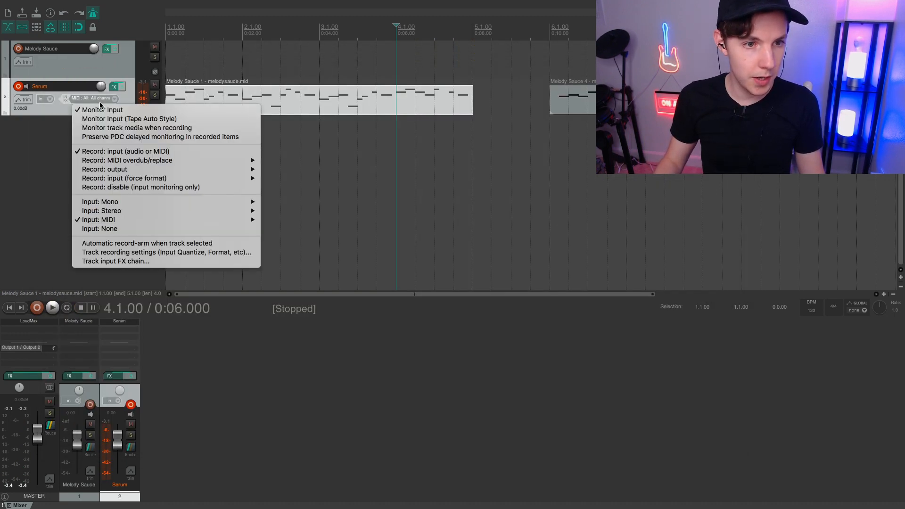
click(50, 110)
right_click(82, 109)
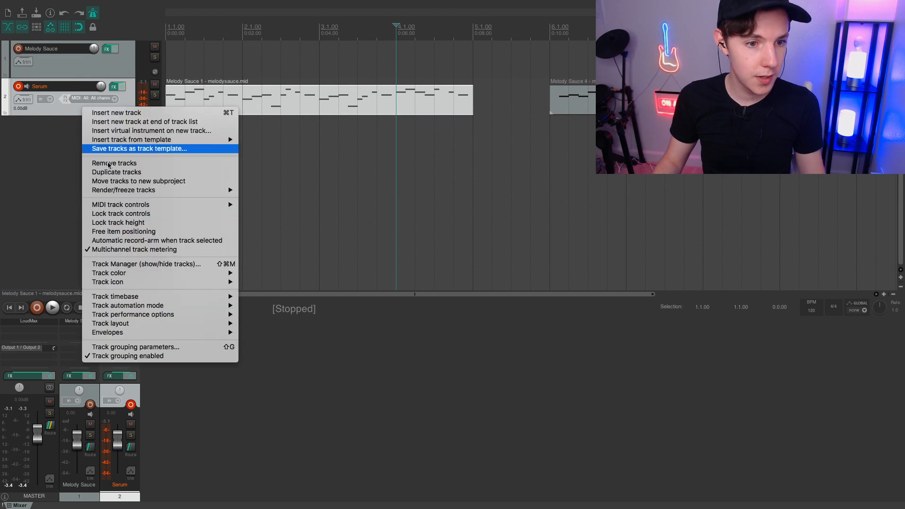
click(123, 175)
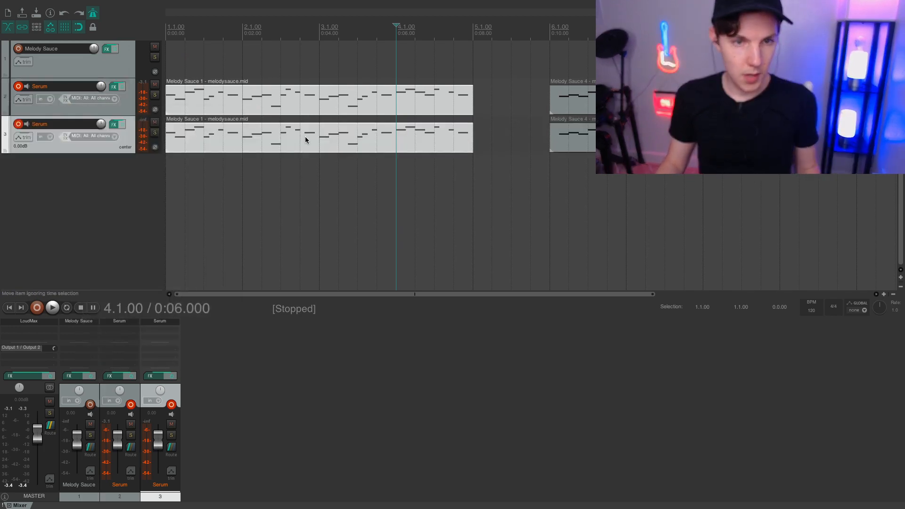
Delete both copied MIDI items, Melody Sauce 1 and Melody Sauce 4, from the duplicated Serum track.
click(300, 136)
key(Delete)
click(607, 136)
key(Delete)
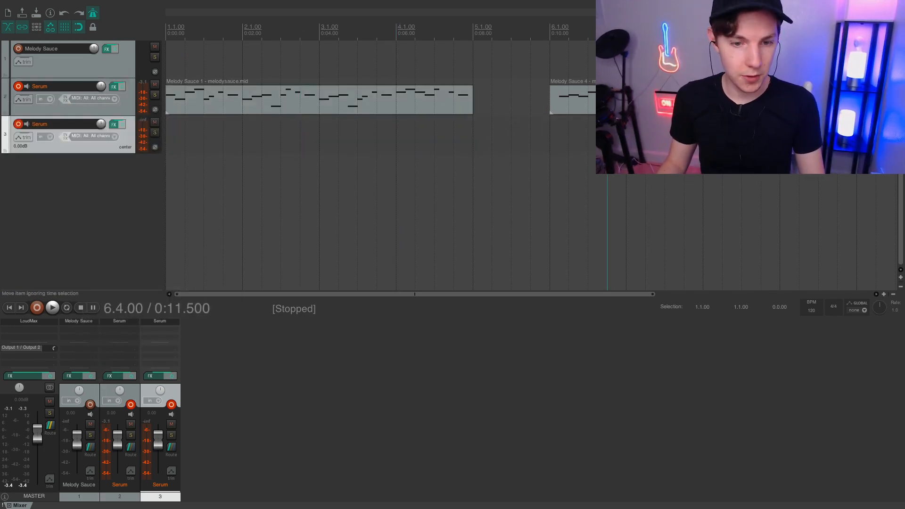
Record a MIDI chord progression on the empty Serum track 3 while the melody plays from the project start.
click(51, 127)
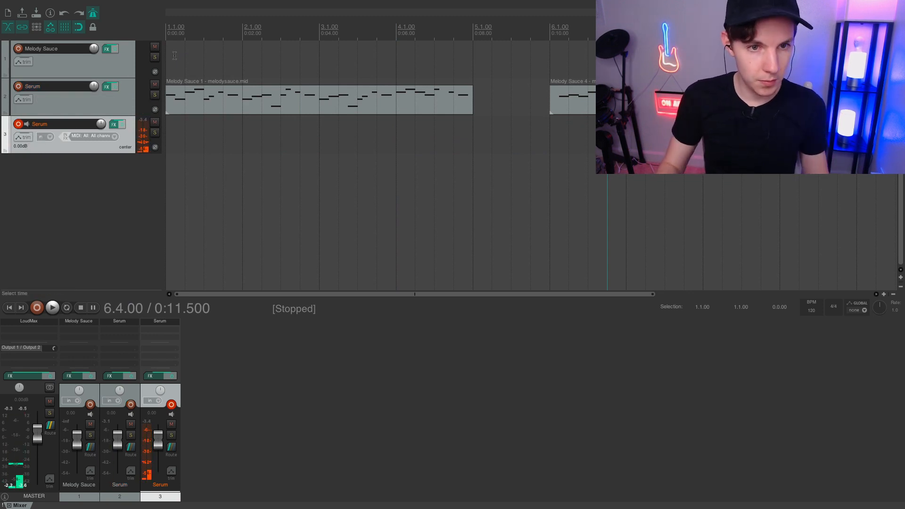
click(37, 308)
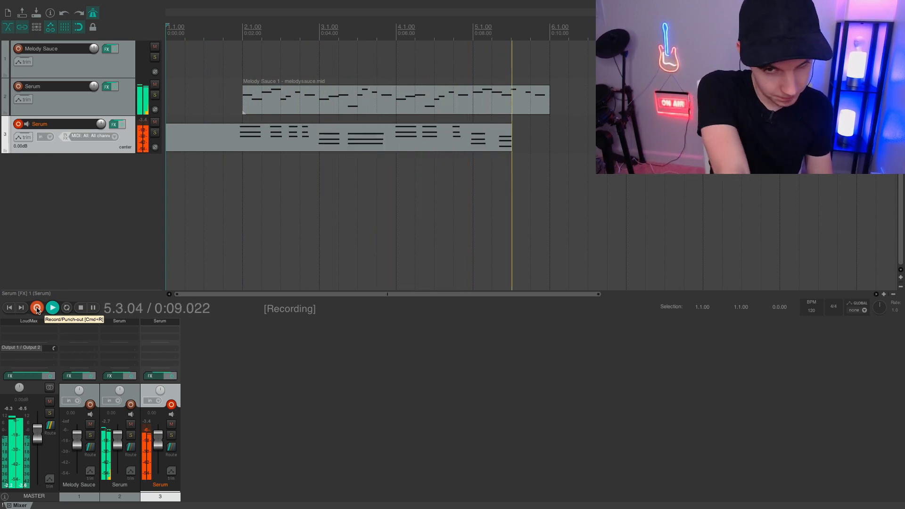
key(space)
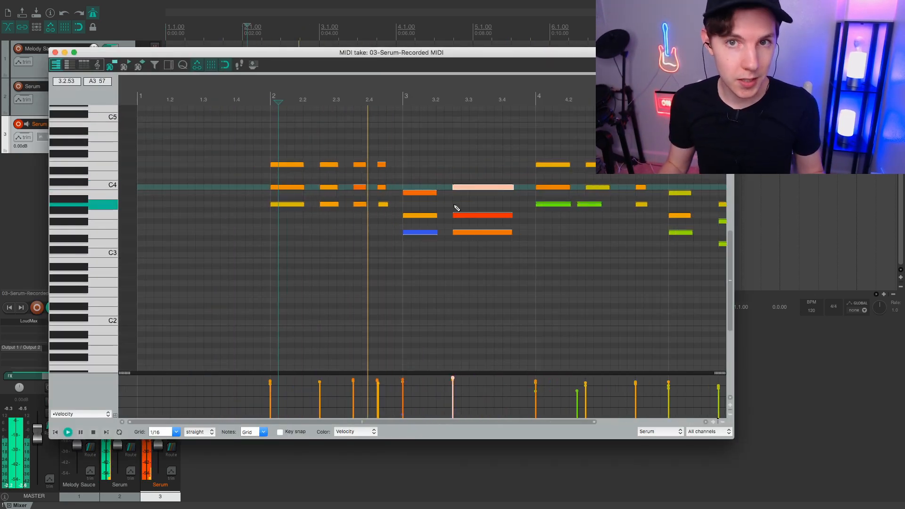
Move the third chord of bar 4 in the recorded MIDI take an eighth note earlier.
mouse_move(463, 216)
mouse_down()
mouse_move(463, 205)
mouse_move(459, 228)
mouse_up()
scroll(565, 204, right, 1)
mouse_move(565, 205)
mouse_down()
mouse_move(581, 204)
mouse_move(573, 204)
mouse_up()
scroll(458, 178, right, 3)
drag(491, 158, 511, 209)
drag(502, 204, 485, 204)
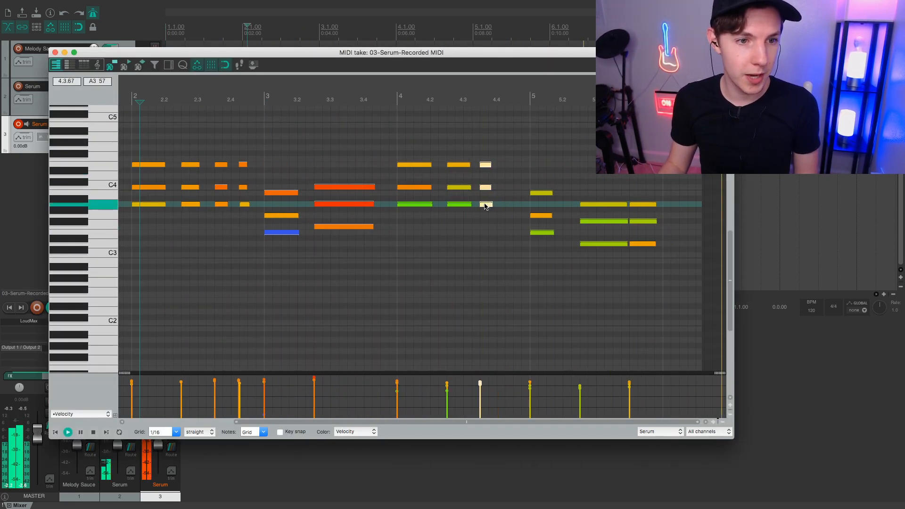
Lengthen the second chord of bar 3 to the start of bar 4 and play the take from bar 2.
scroll(485, 204, left, 1)
click(163, 98)
drag(335, 178, 426, 227)
key(space)
key(space)
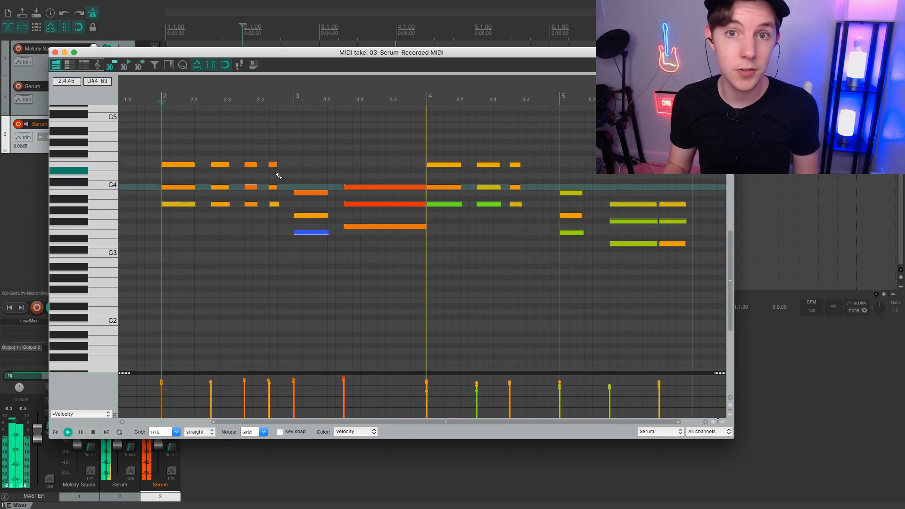
Move the last chord of bar 5 an eighth note earlier and shorten the chord before it to end there.
drag(603, 196, 650, 244)
click(560, 98)
drag(672, 244, 642, 245)
drag(664, 245, 655, 245)
key(space)
key(space)
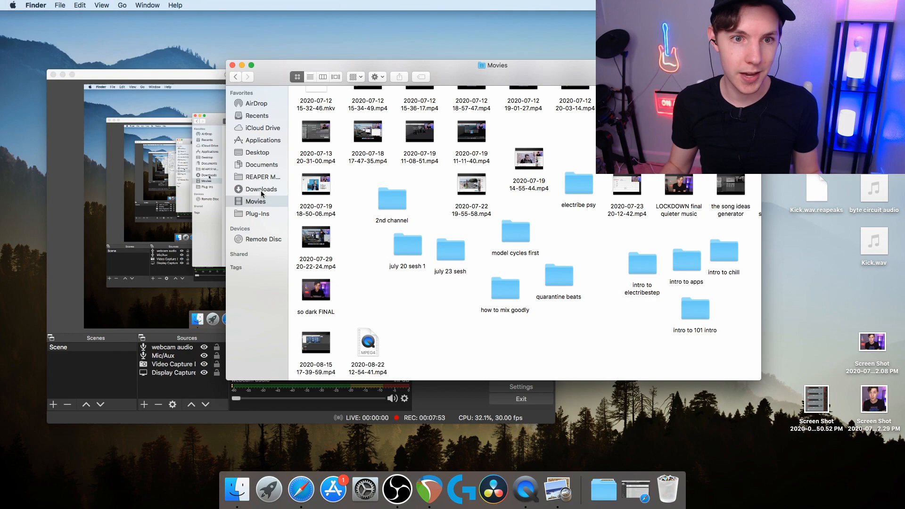
Add 27 normal clap.wav from the Downloads folder to a new track at bar 2 and repeat it on every beat.
click(261, 190)
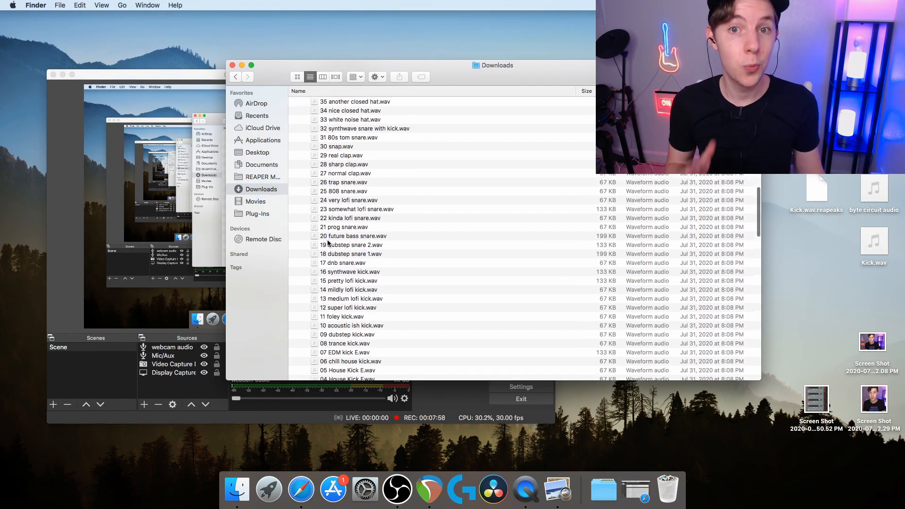
scroll(325, 238, down, 5)
key(super+d)
key(super+d)
key(super+d)
key(super+d)
key(super+d)
key(super+d)
key(super+d)
key(super+d)
key(super+d)
key(super+d)
key(super+d)
key(super+d)
key(super+d)
key(super+d)
key(super+d)
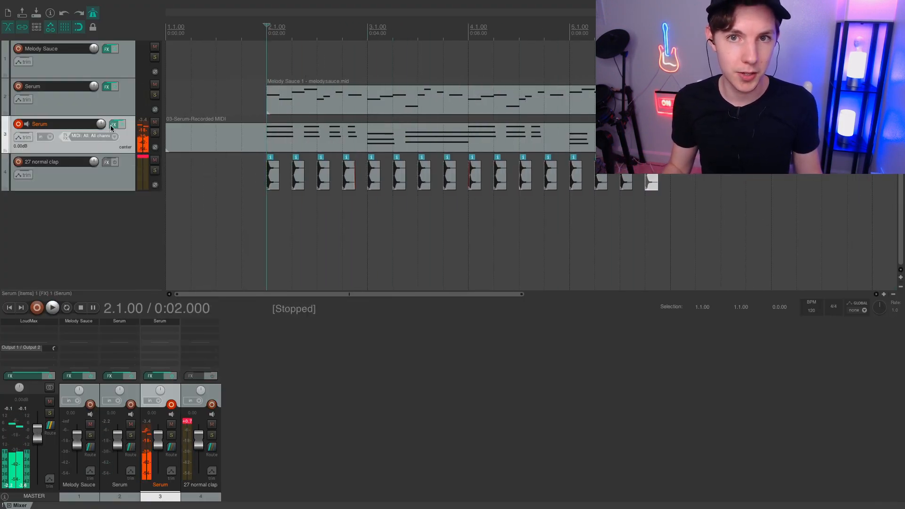
View LFO 2 in the Serum synth on track 3, close the synth window and play the arrangement from bar 2.
click(114, 125)
click(507, 272)
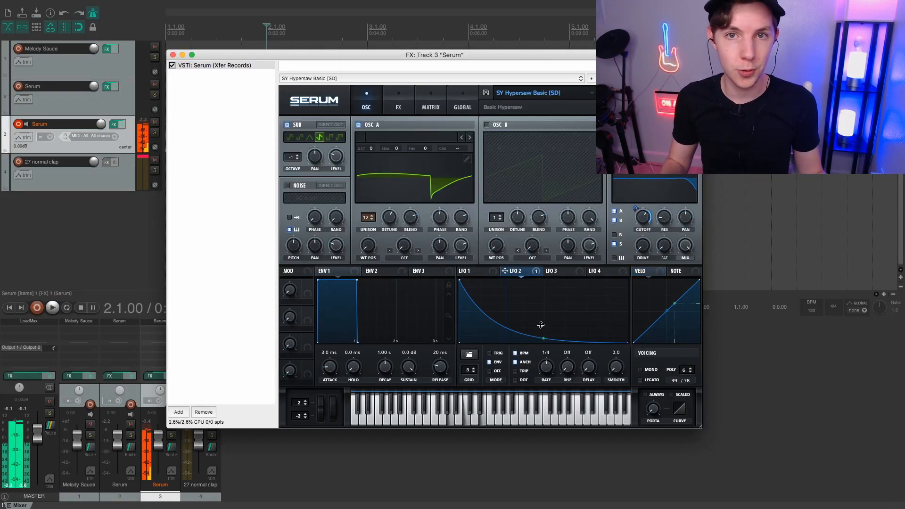
click(172, 54)
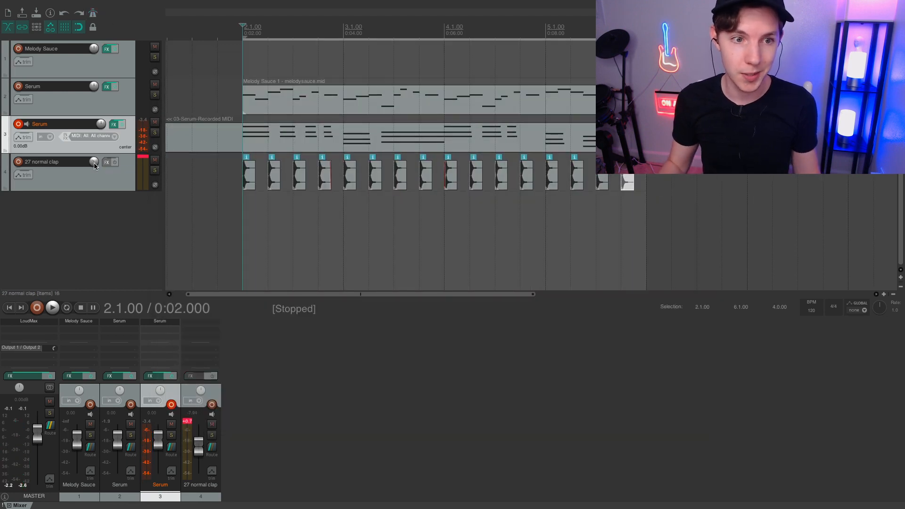
key(space)
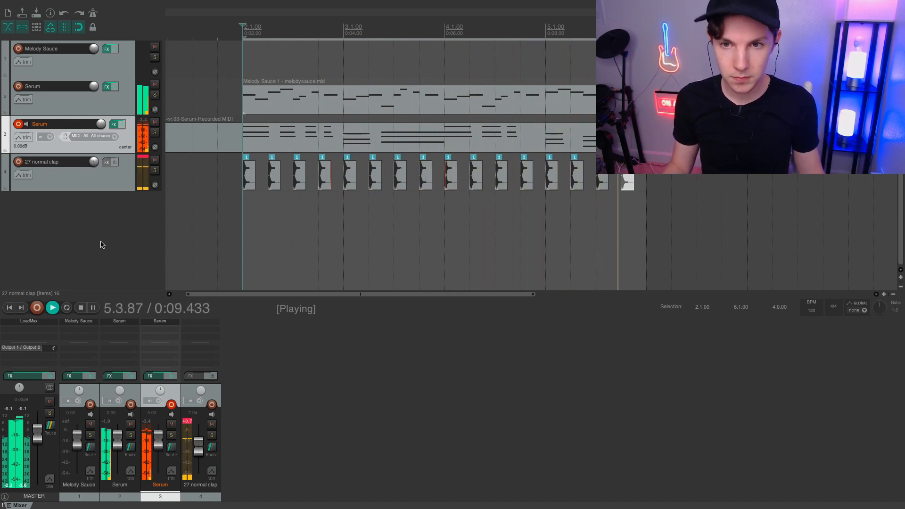
key(space)
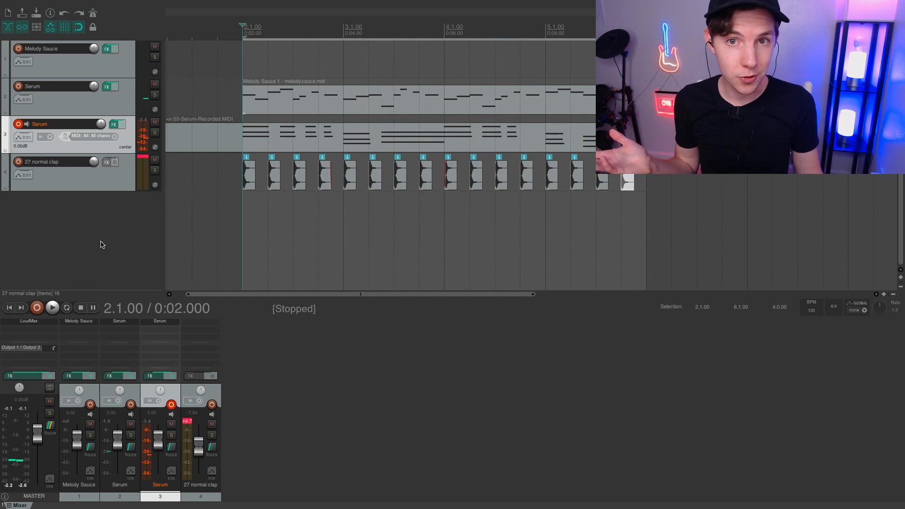